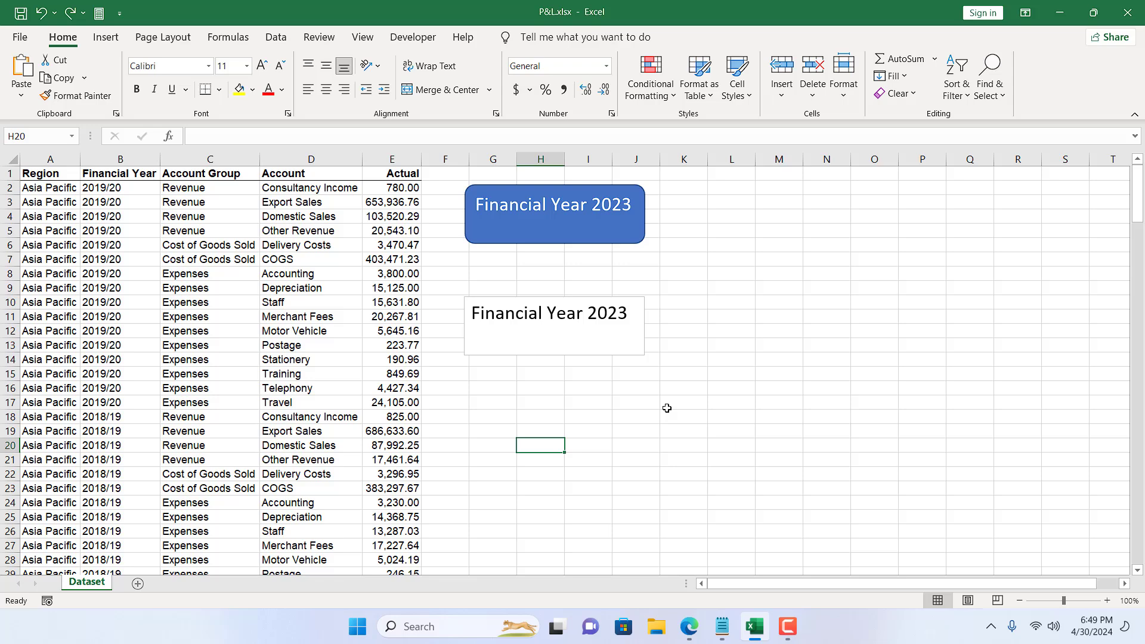
# Inspect the blue rounded rectangle and the lower text box on the sheet.
pyautogui.click(626, 394)
pyautogui.click(591, 333)
pyautogui.click(578, 230)
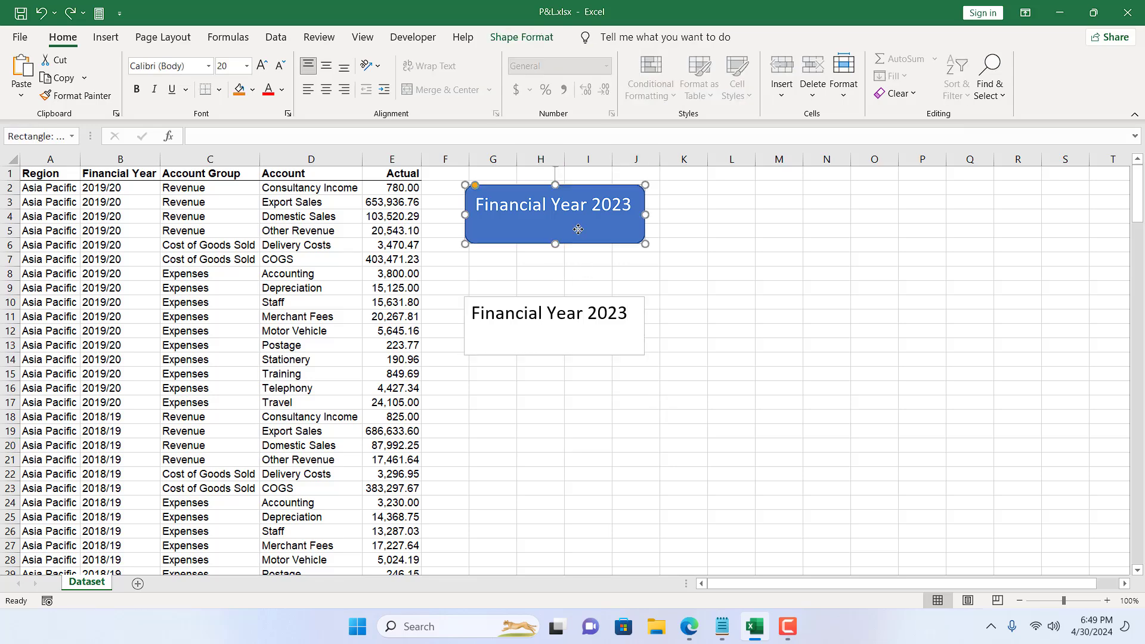
pyautogui.click(538, 324)
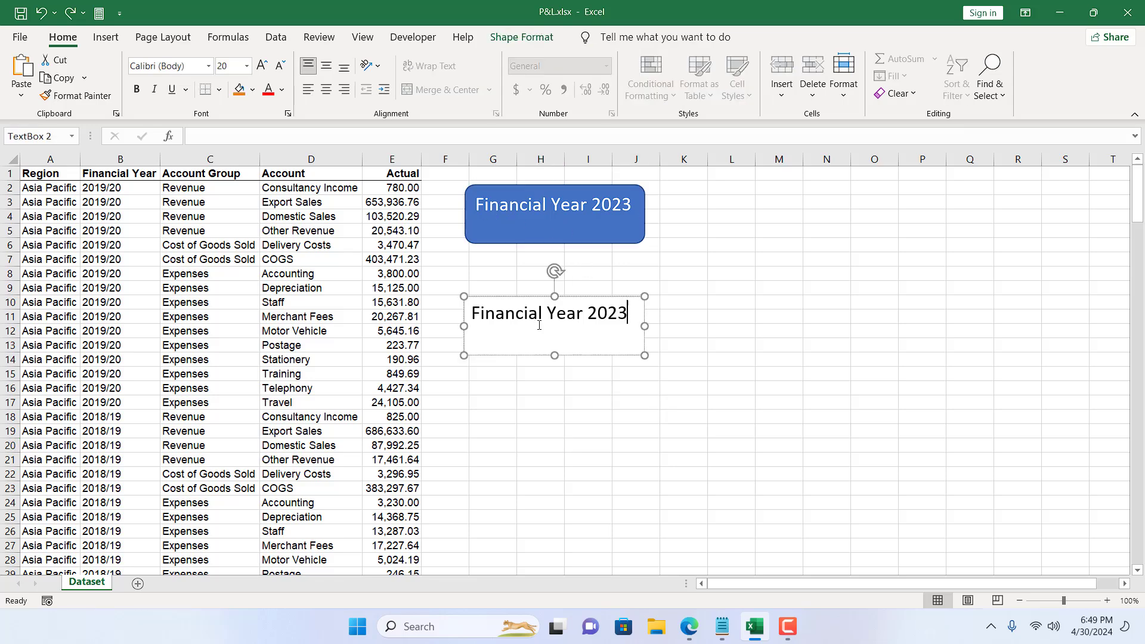
pyautogui.click(664, 341)
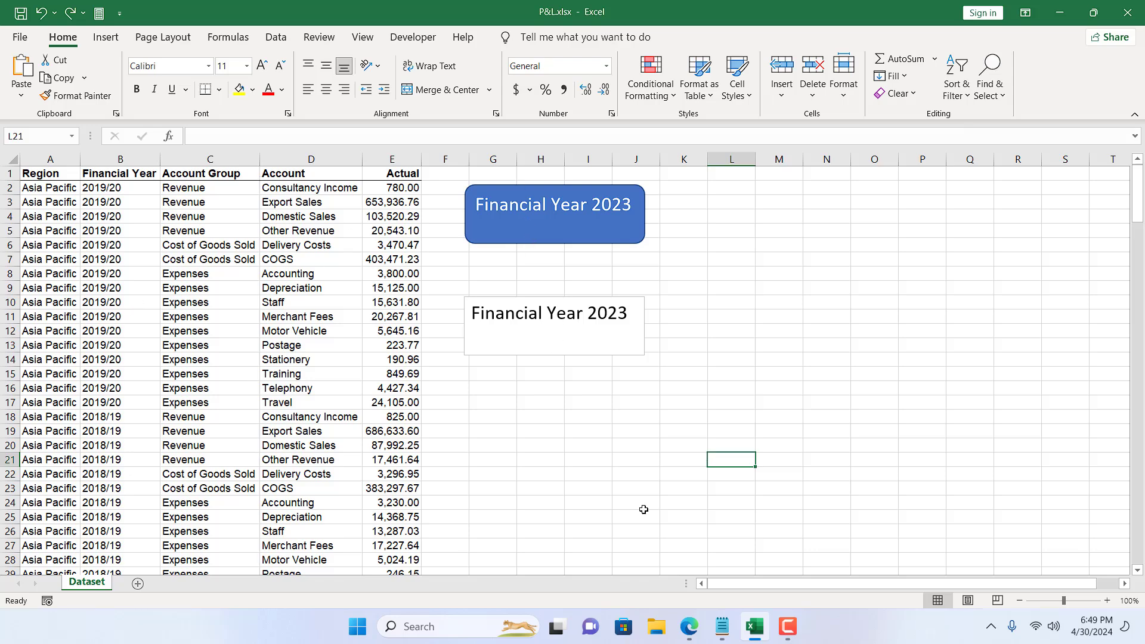
# Replace every 'Financial Year' on the sheet with 'Year' using Find and Replace.
pyautogui.hotkey('ctrl', 'f')
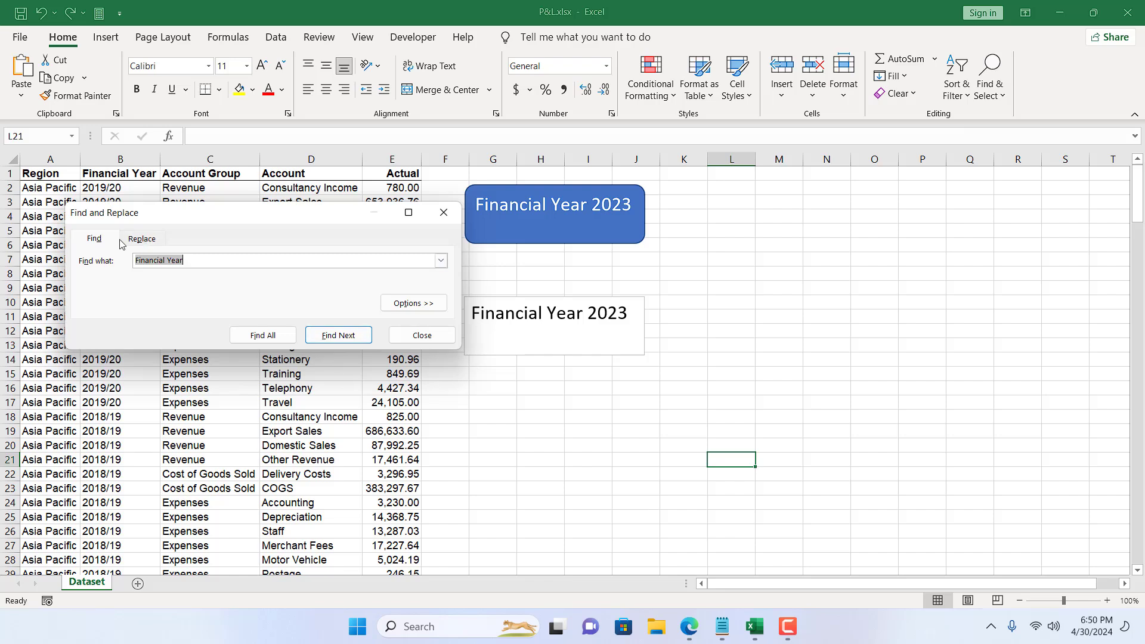
pyautogui.click(142, 238)
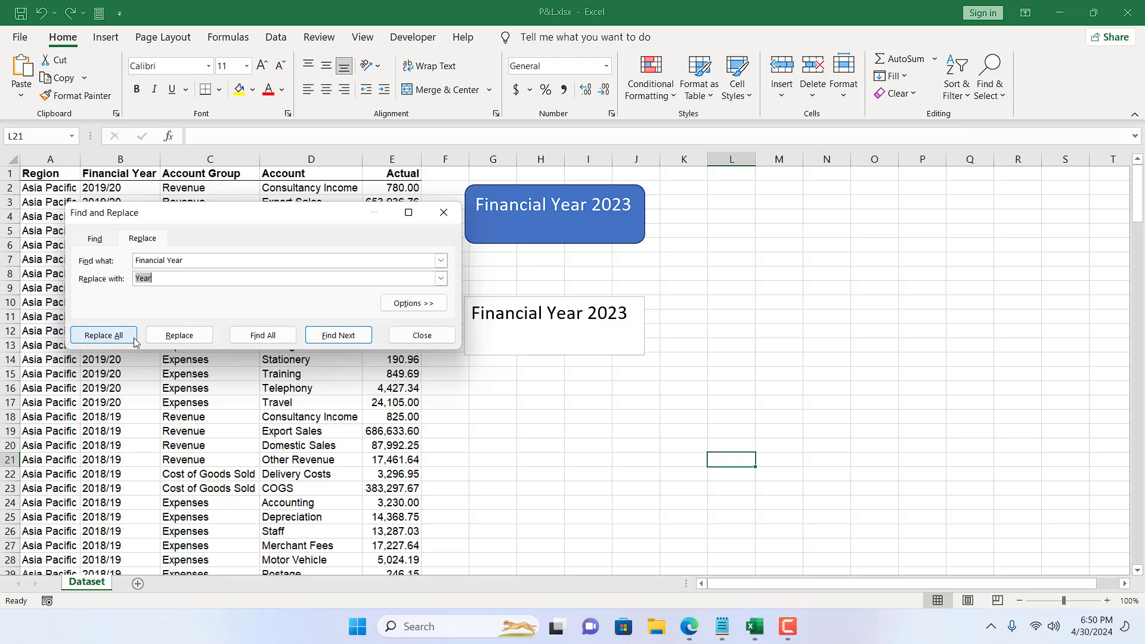
pyautogui.moveTo(196, 221); pyautogui.dragTo(327, 280)
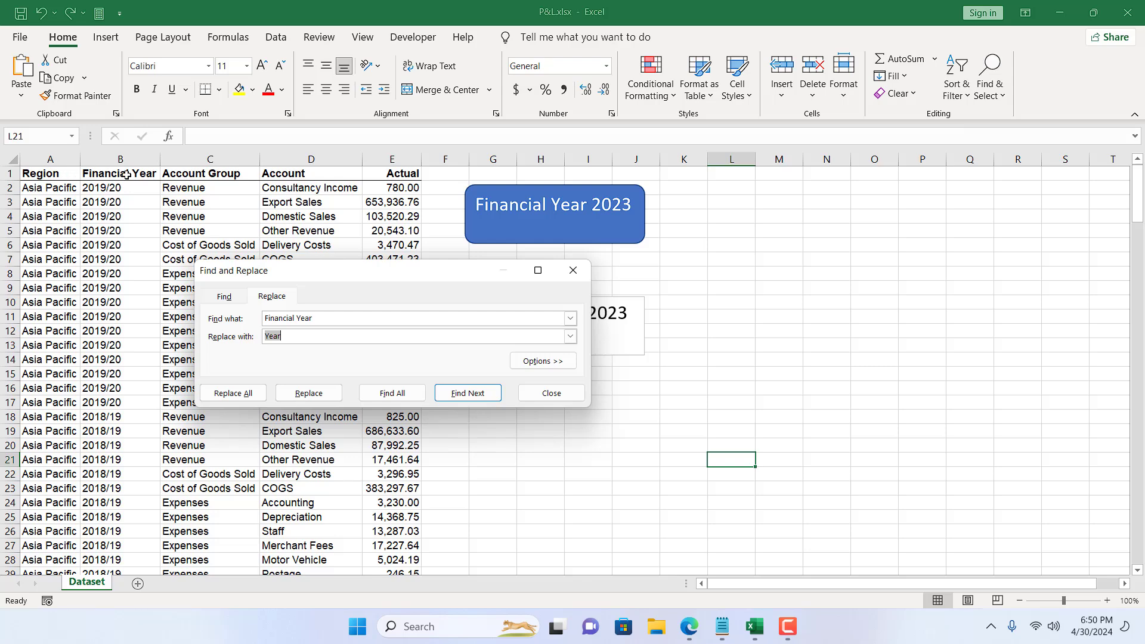
pyautogui.click(233, 394)
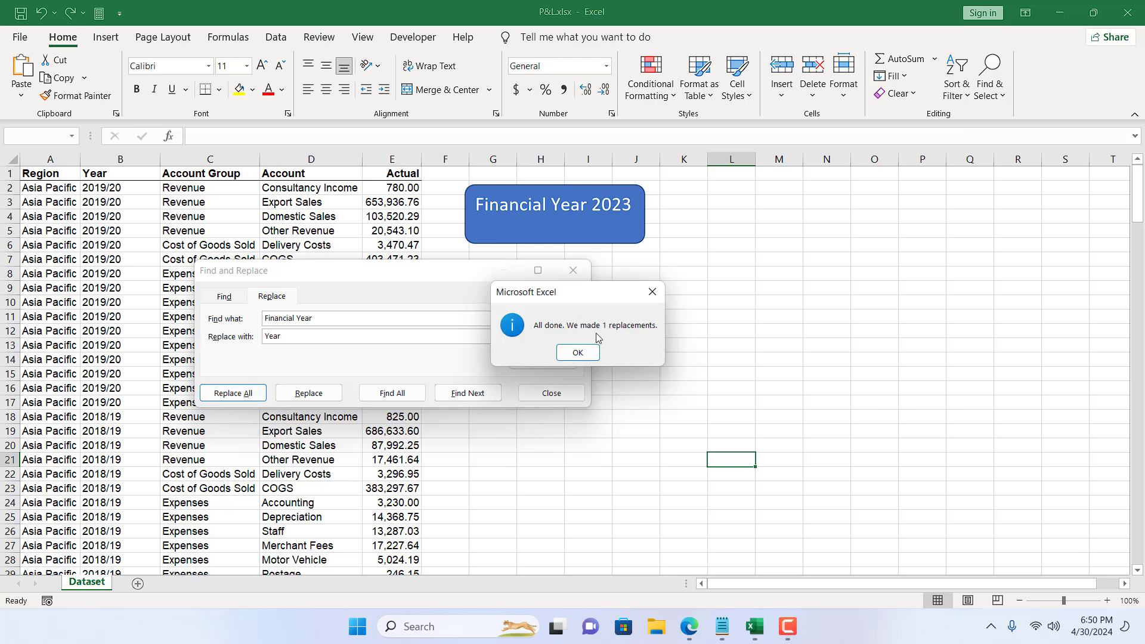
pyautogui.click(578, 353)
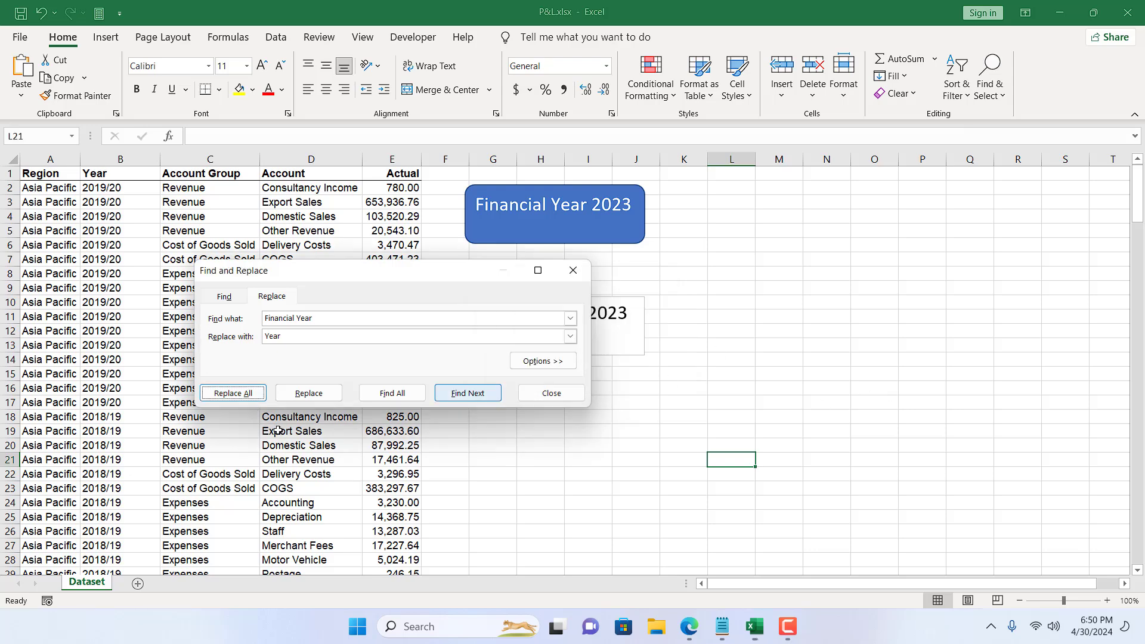
pyautogui.click(572, 270)
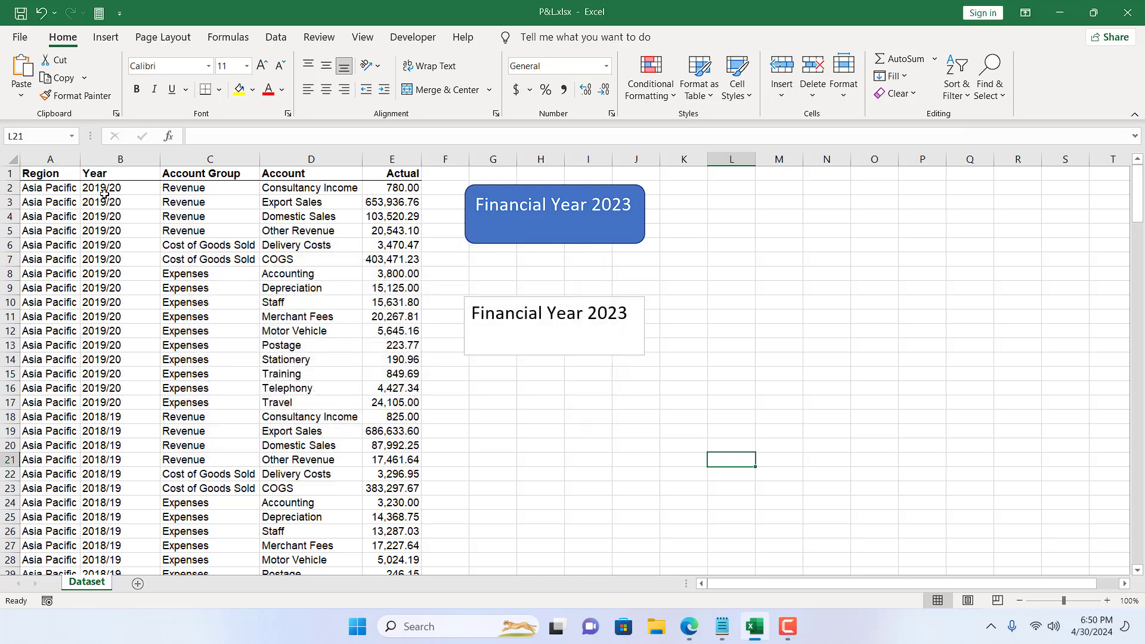
# Check that B1 reads 'Year' while both shapes still show 'Financial Year 2023'.
pyautogui.click(133, 174)
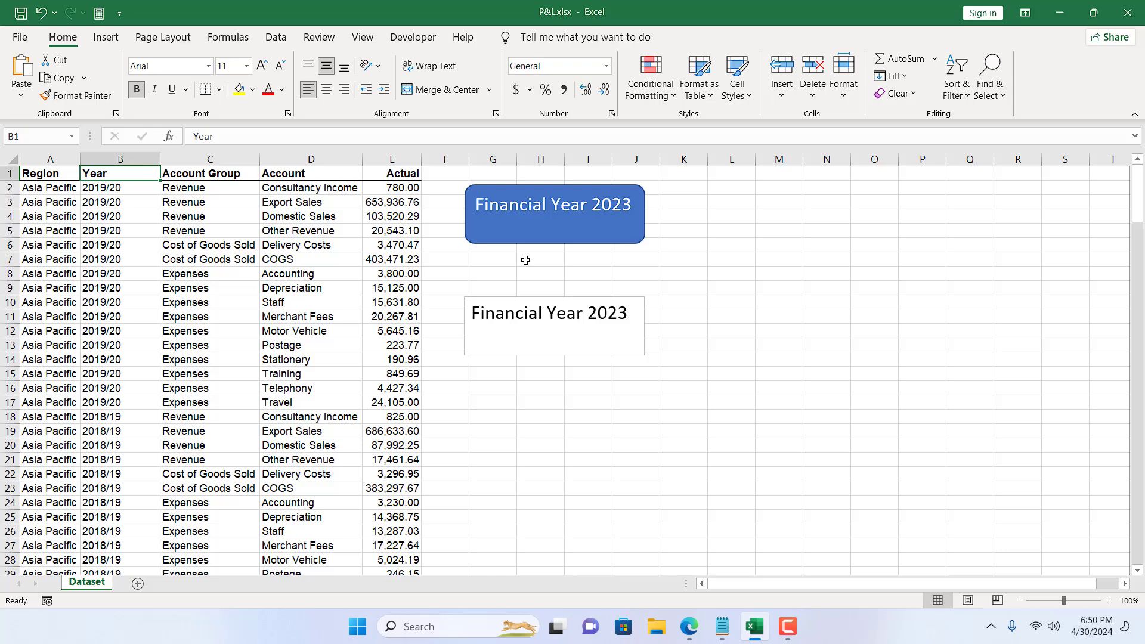
pyautogui.click(496, 230)
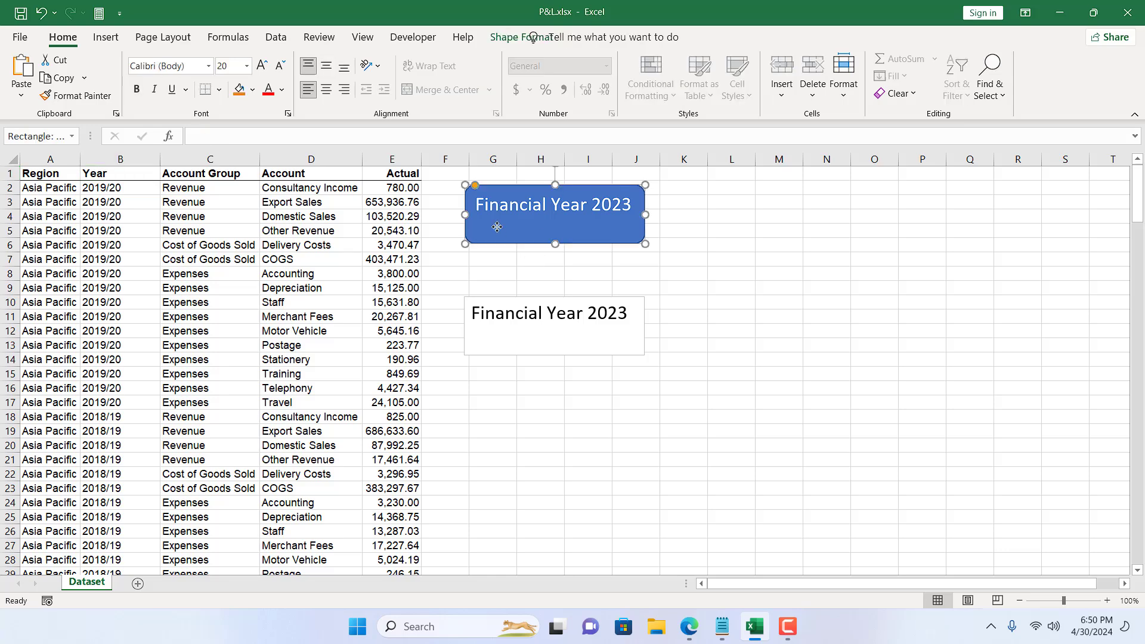
pyautogui.click(537, 324)
pyautogui.click(848, 327)
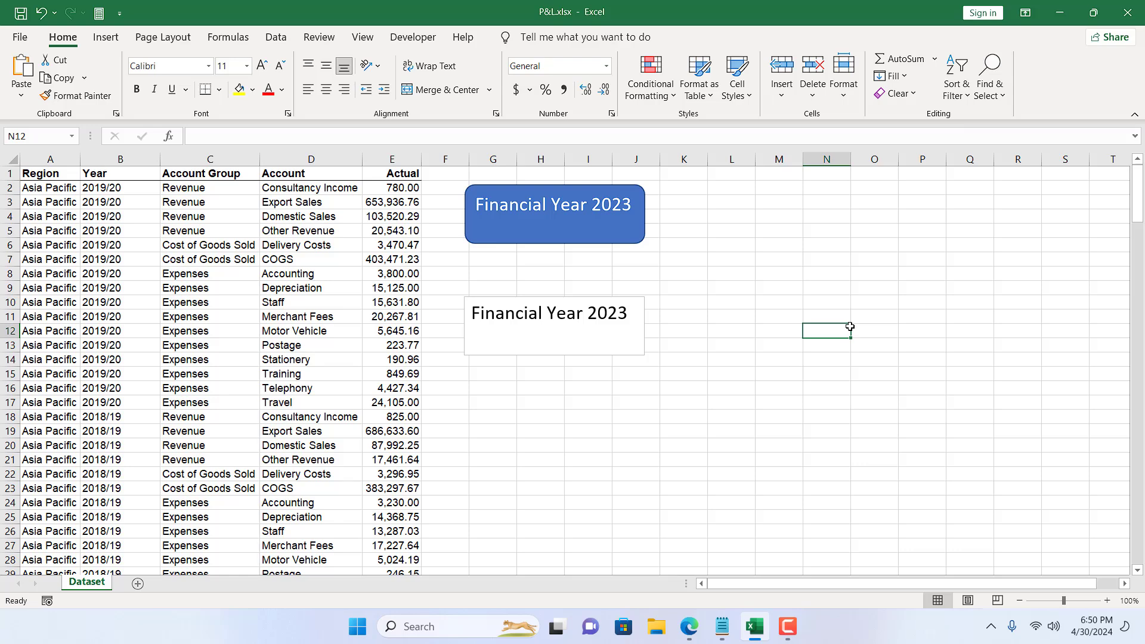
# Switch the ribbon to the Developer tab.
pyautogui.click(414, 37)
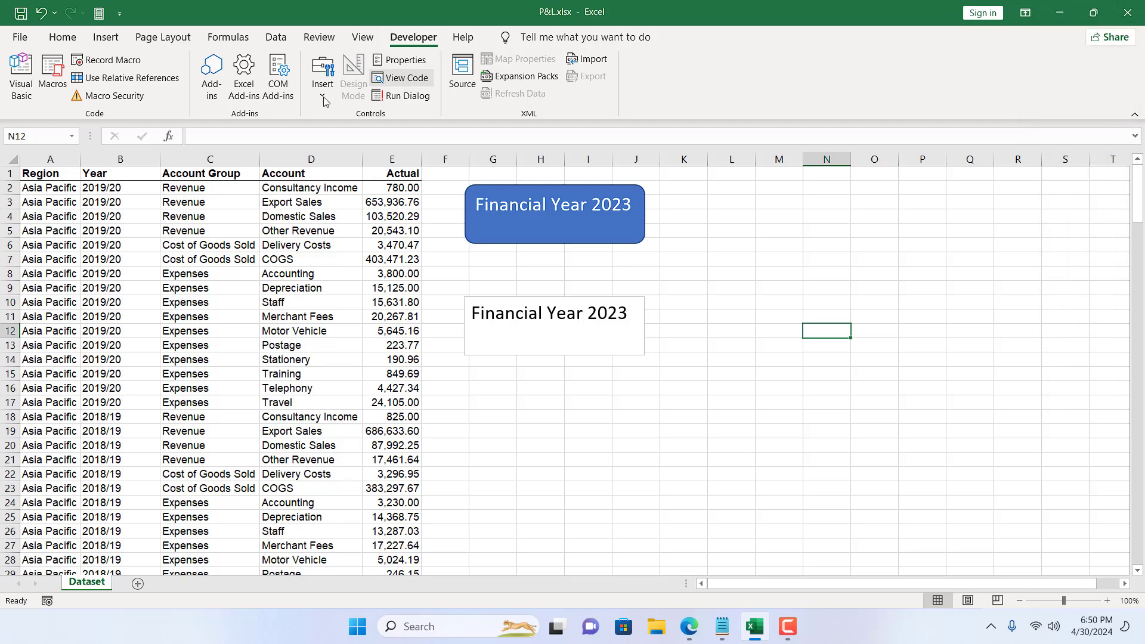
# Paste the ReplaceTextInShapes macro into a new Module1, then close the VBA editor.
pyautogui.click(21, 76)
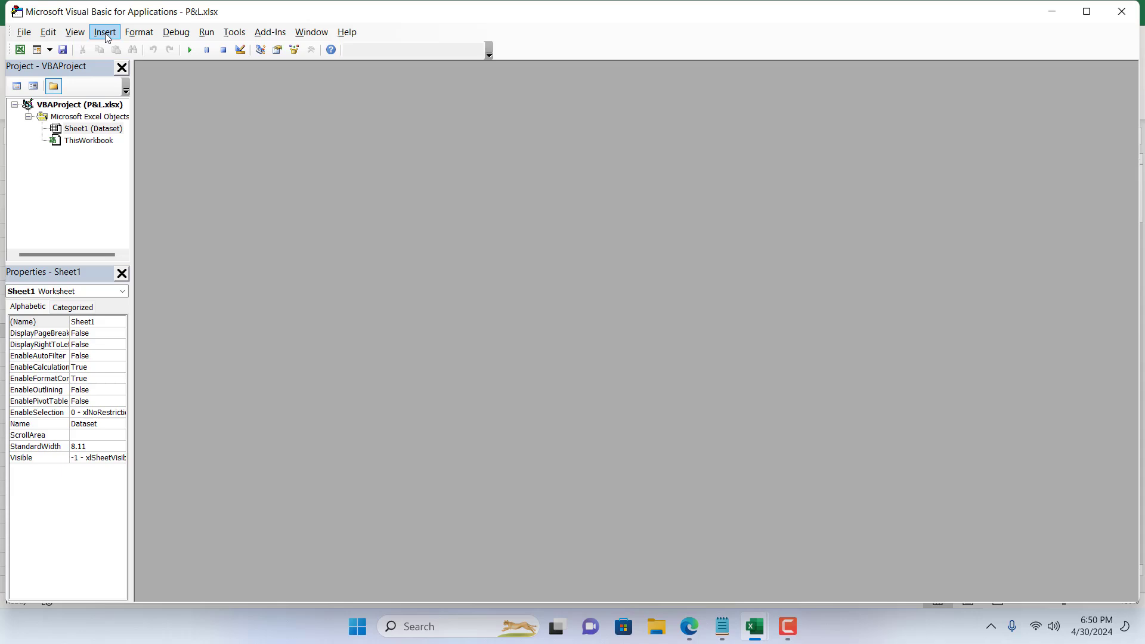
pyautogui.click(105, 32)
pyautogui.click(146, 78)
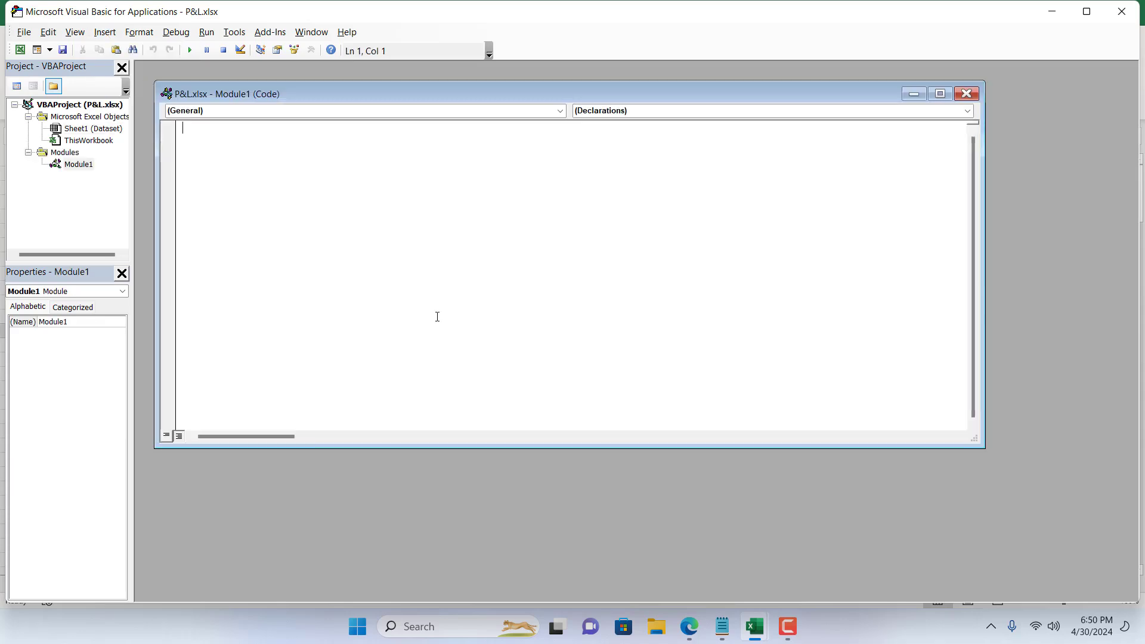
pyautogui.write('Sub ReplaceTextInShapes()     \' This script allows you to replace text within shapes in the active worksheet.     \' Support Us: Patreon.com/excel10tutorial      Dim currentSheet As Worksheet     Dim currentShape As Shape     Dim textToFind As String     Dim replacementText As String      \' Prompt the user to enter the text to find and the replacement text.     textToFind = Application.InputBox("Enter text to find:", "Find Text", "", Type:=2)     replacementText = Application.InputBox("Enter replacement text:", "Replace Text", "", Type:=2)      \' Set the current worksheet as the active worksheet.     Set currentSheet = Application.ActiveSheet      \' Loop through each shape in the worksheet.     For Each currentShape In currentSheet.Shapes         \' Get the text currently in the shape.         currentText = currentShape.TextFrame.Characters.Text          \' Replace the text in the shape with the replacement text.         currentShape.TextFrame.Characters.Text = VBA.Replace(currentText, textToFind, replacementText, 1)     Next currentShape End Sub')
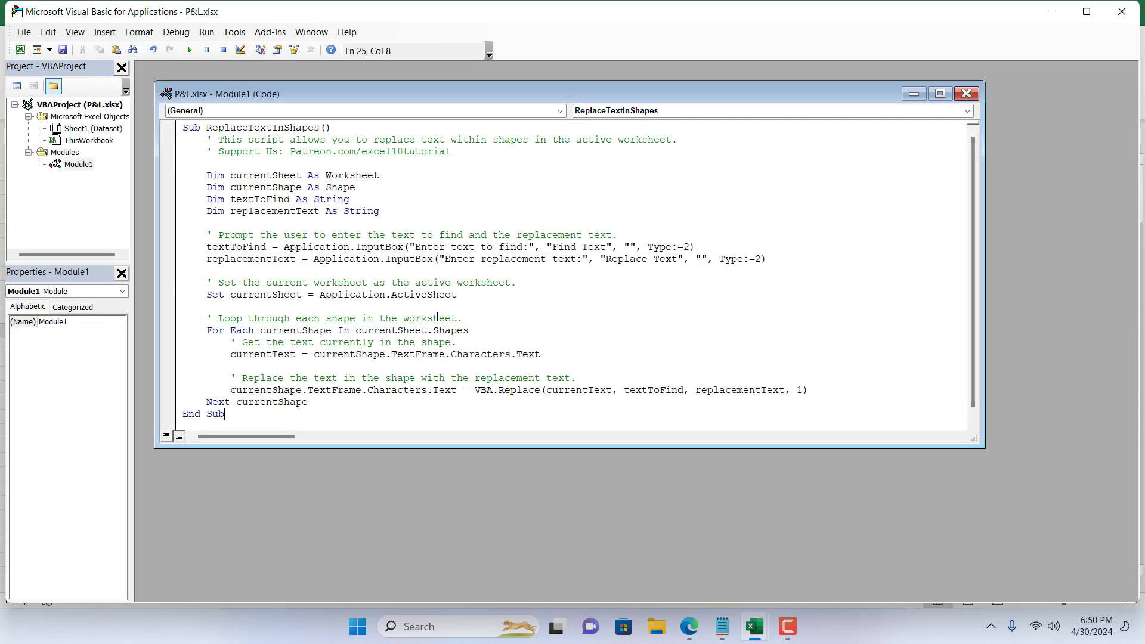
pyautogui.click(967, 93)
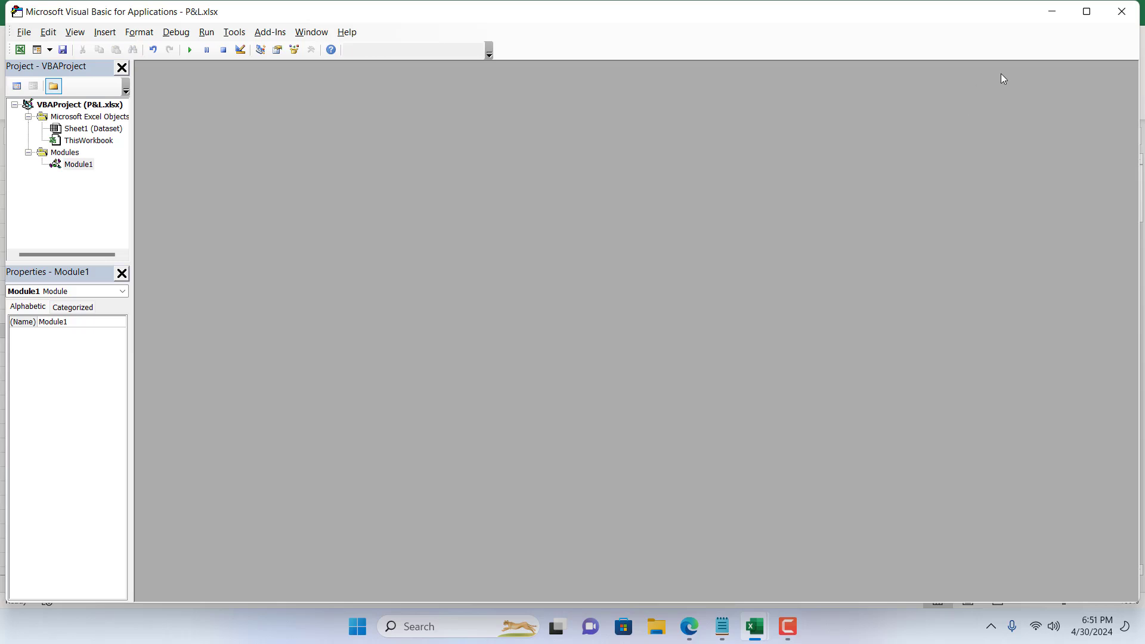
pyautogui.click(1122, 11)
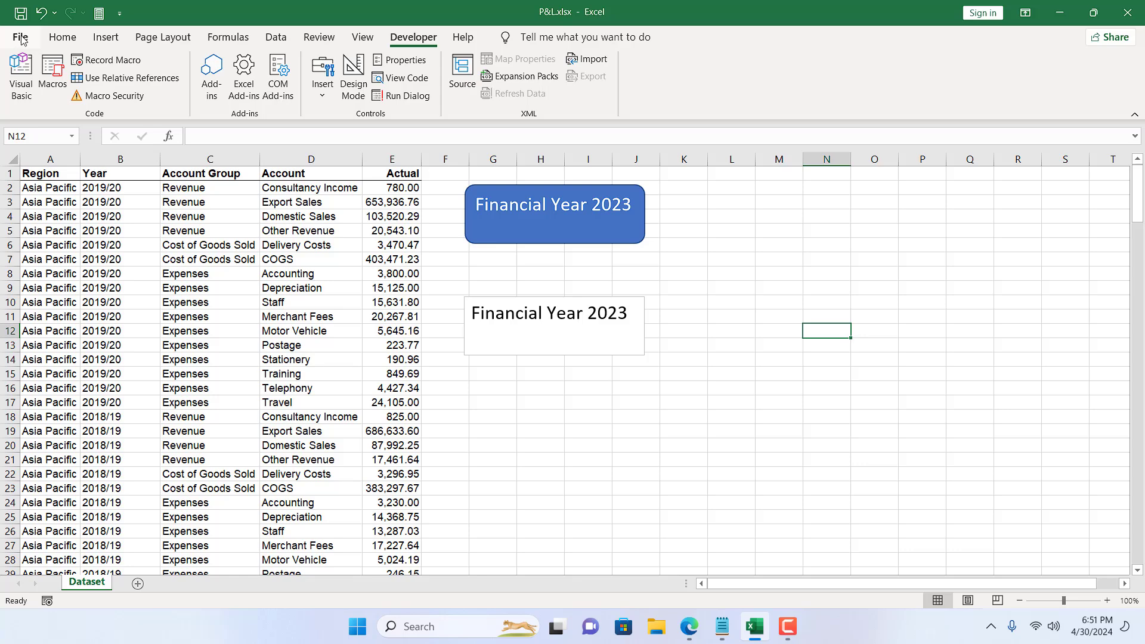
# Save the workbook to the Desktop as P&L.xlsm, an Excel Macro-Enabled Workbook.
pyautogui.click(20, 37)
pyautogui.click(24, 236)
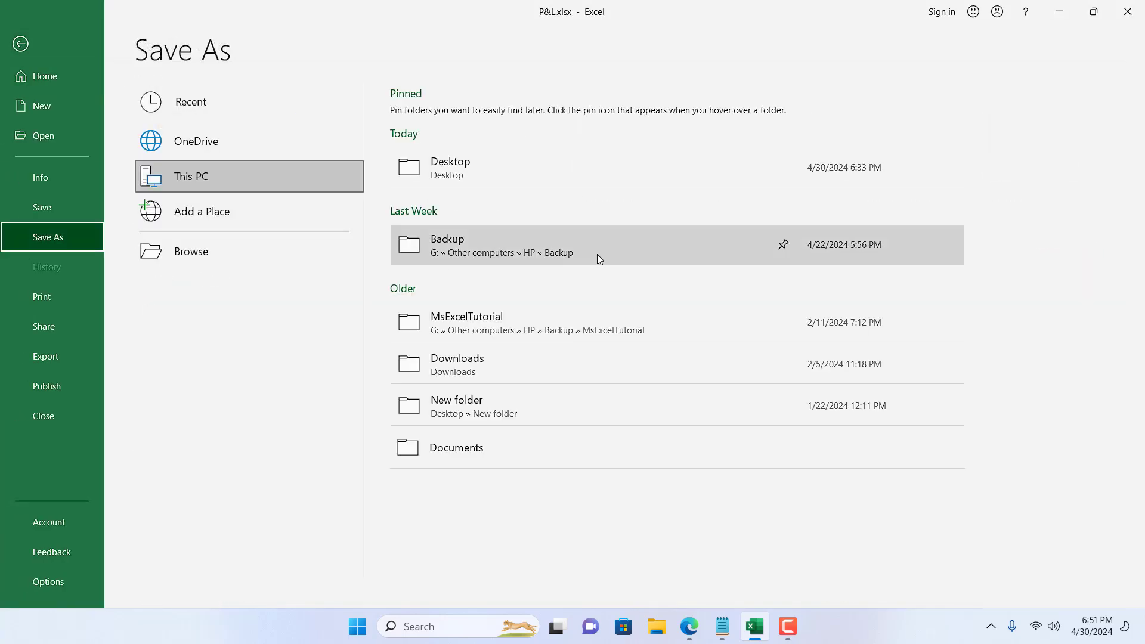
pyautogui.click(539, 179)
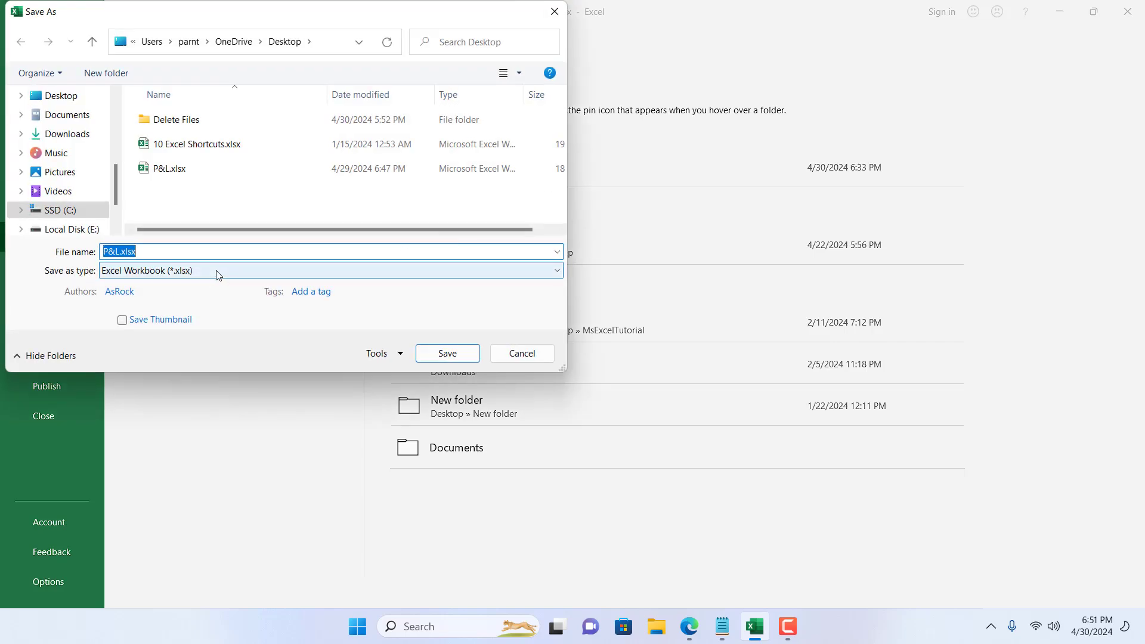
pyautogui.click(215, 271)
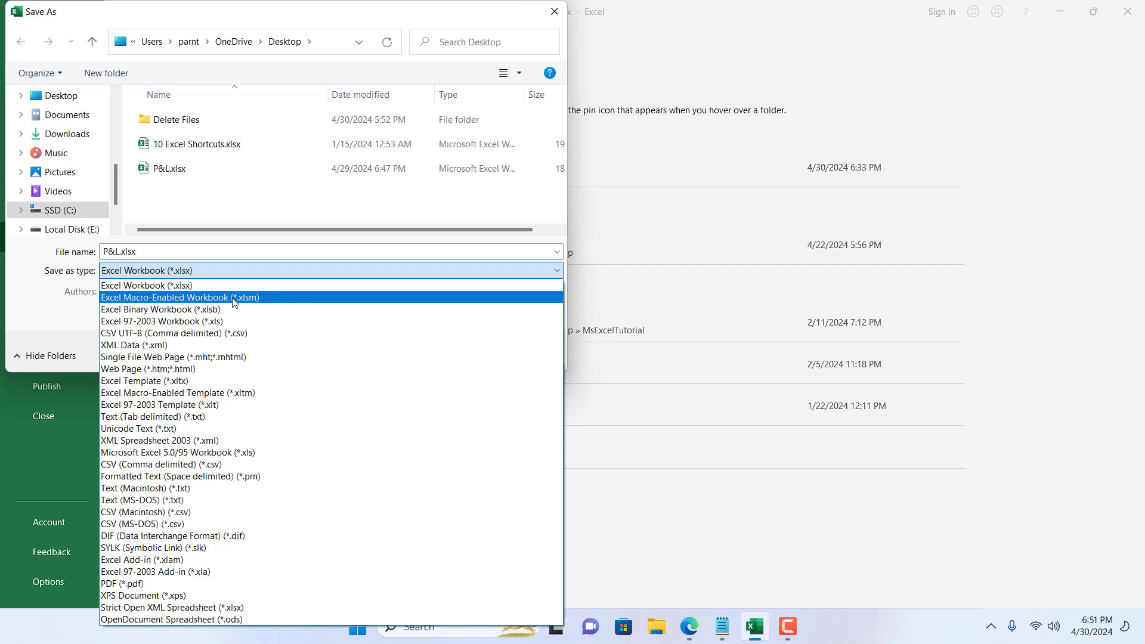
pyautogui.click(264, 298)
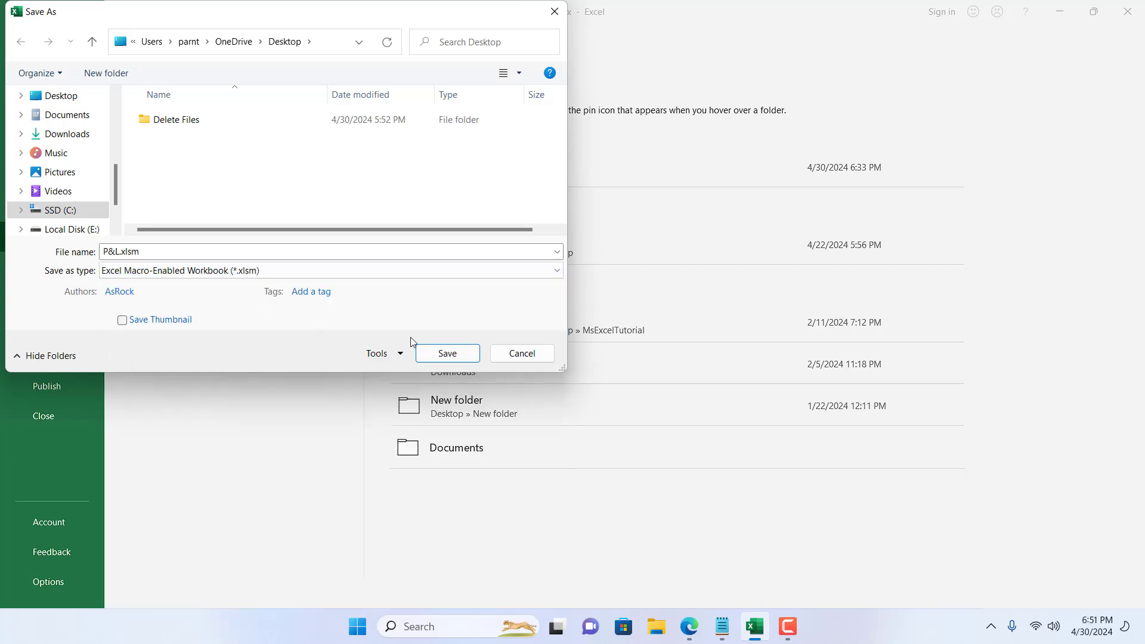
pyautogui.click(444, 351)
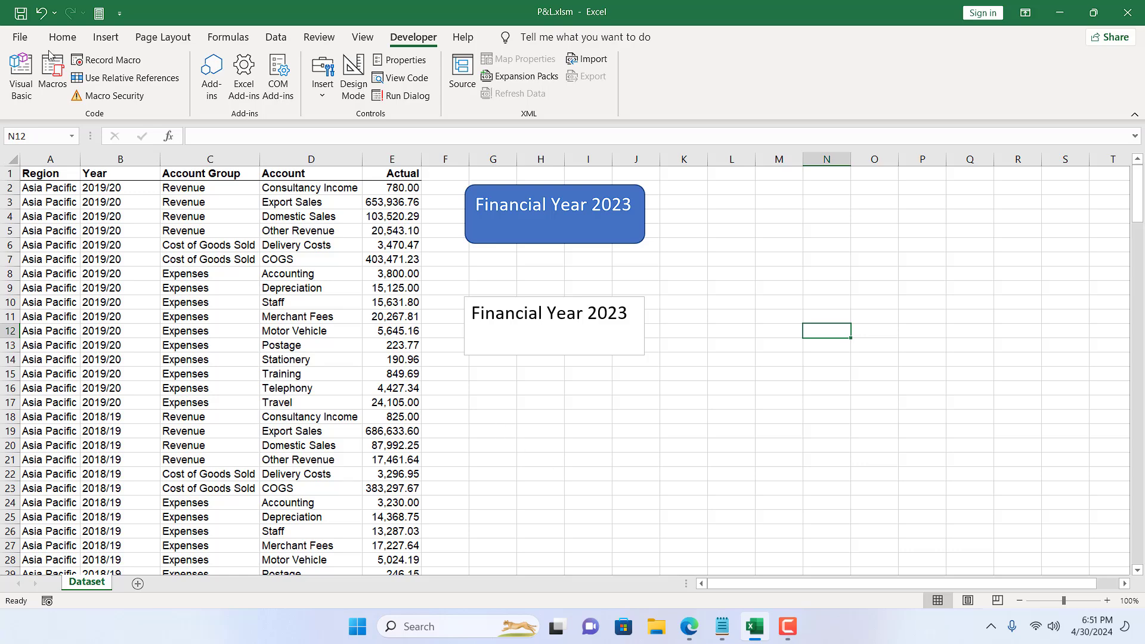
# Run ReplaceTextInShapes to replace 'Financial Year' with 'Year' in both shapes.
pyautogui.click(51, 76)
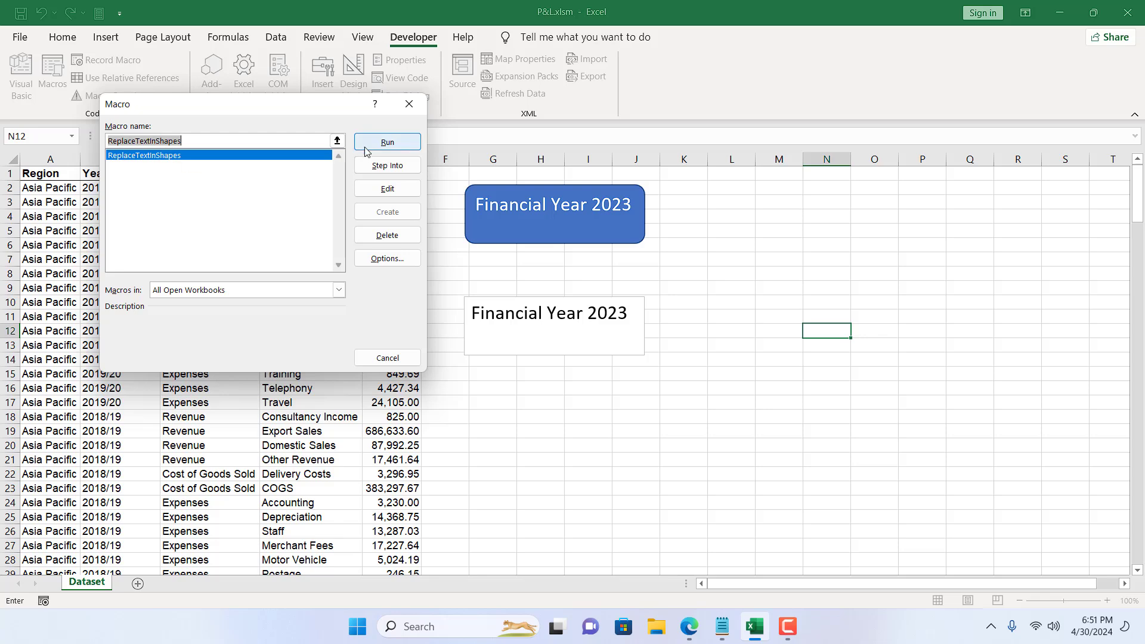
pyautogui.click(386, 142)
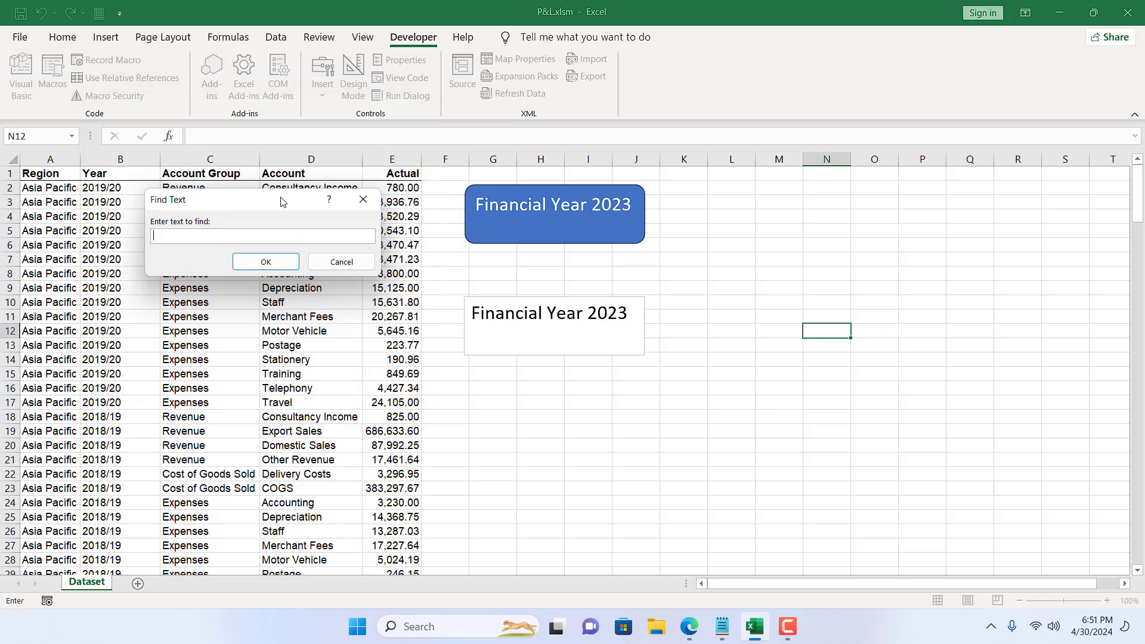
pyautogui.moveTo(279, 203); pyautogui.dragTo(503, 385)
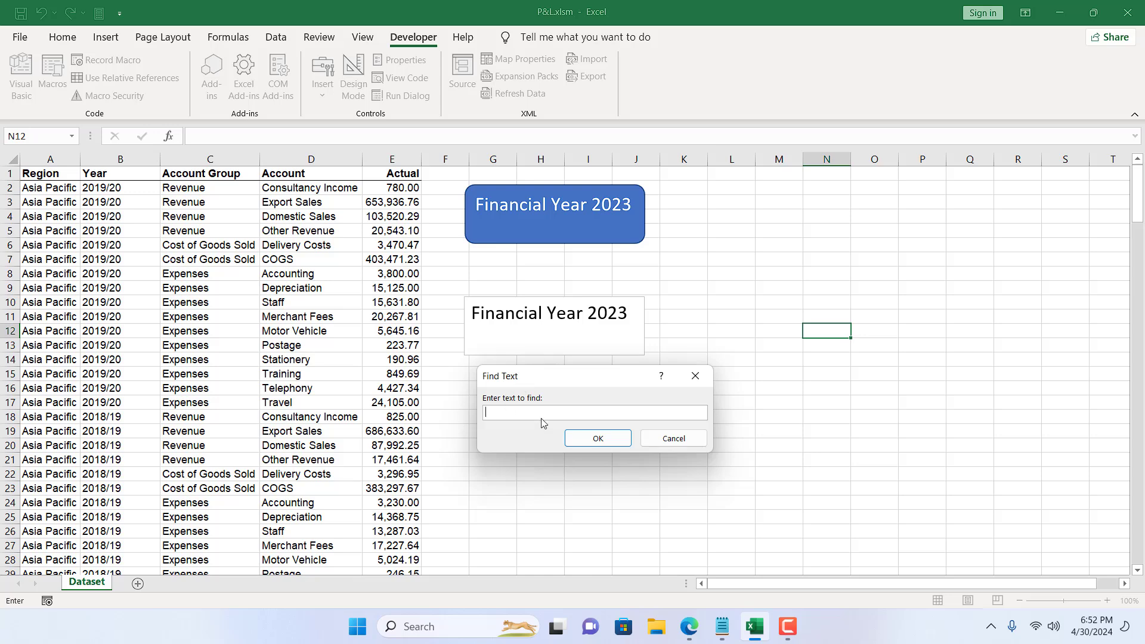
pyautogui.write('Financial')
pyautogui.write('Year')
pyautogui.click(597, 438)
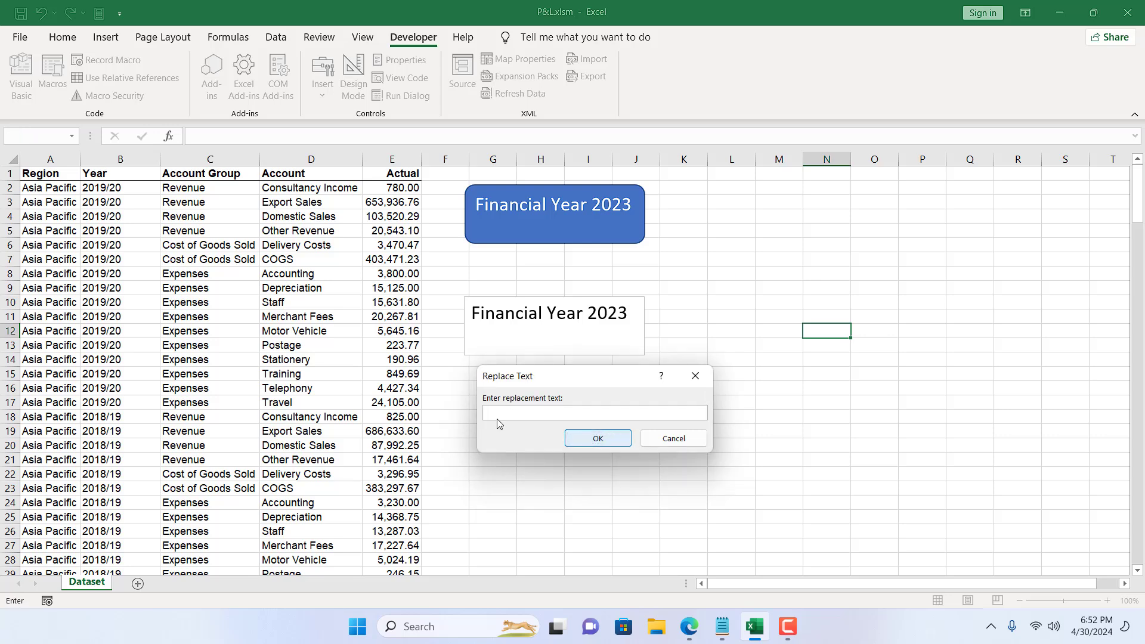
pyautogui.click(492, 411)
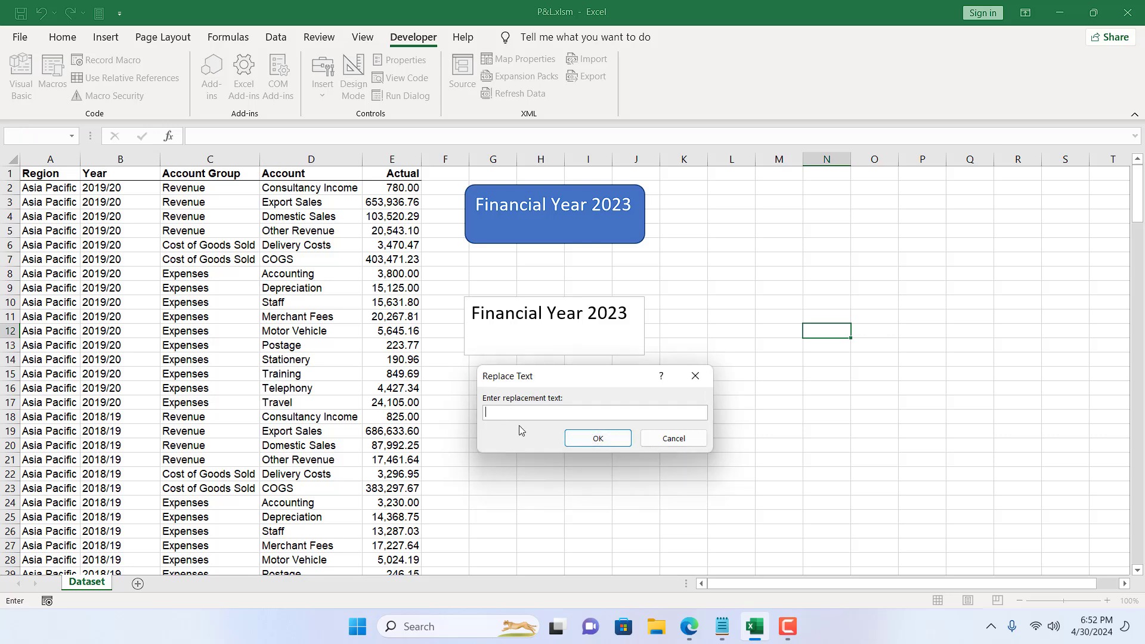
pyautogui.write('Year')
pyautogui.click(612, 437)
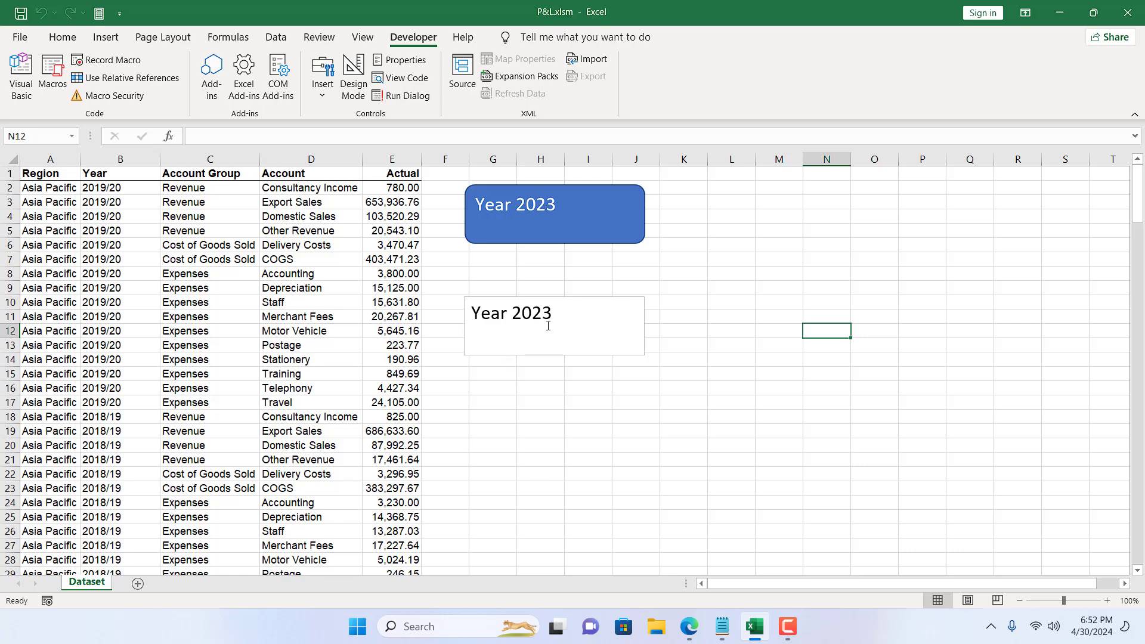
# Run ReplaceTextInShapes again, replacing '2023' with '2024' in both shapes.
pyautogui.click(52, 76)
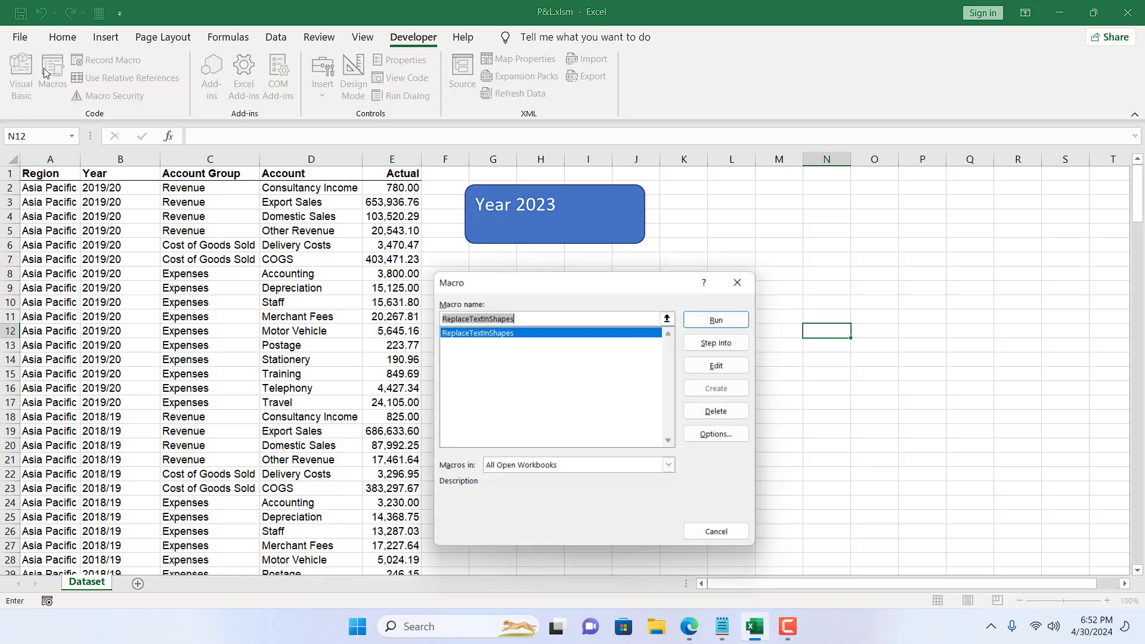
pyautogui.click(720, 319)
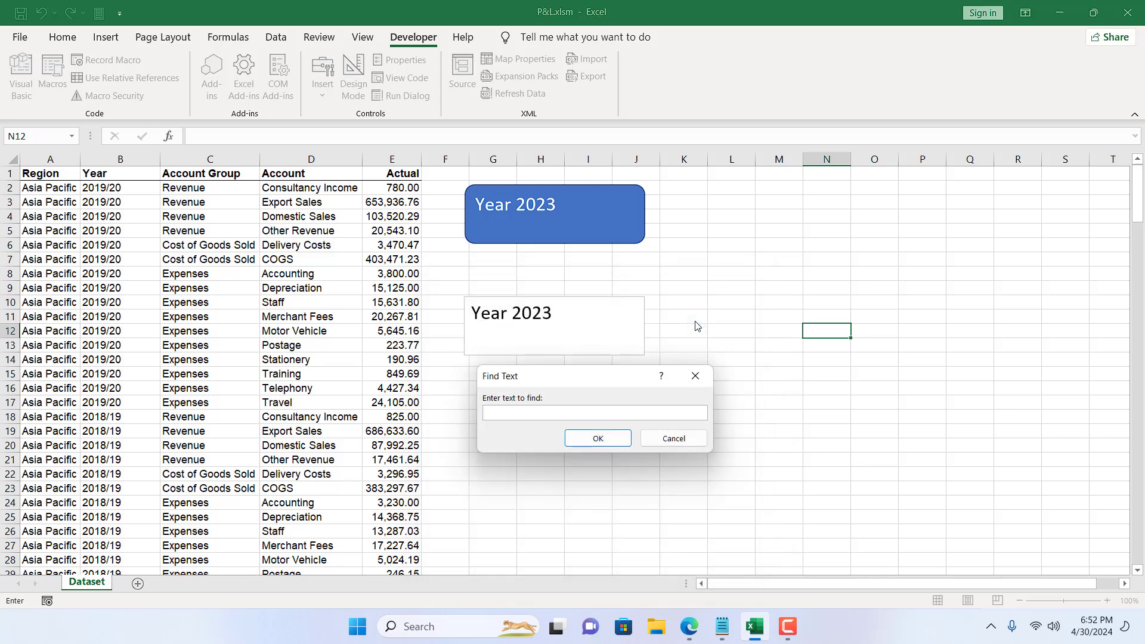
pyautogui.write('2')
pyautogui.write('023')
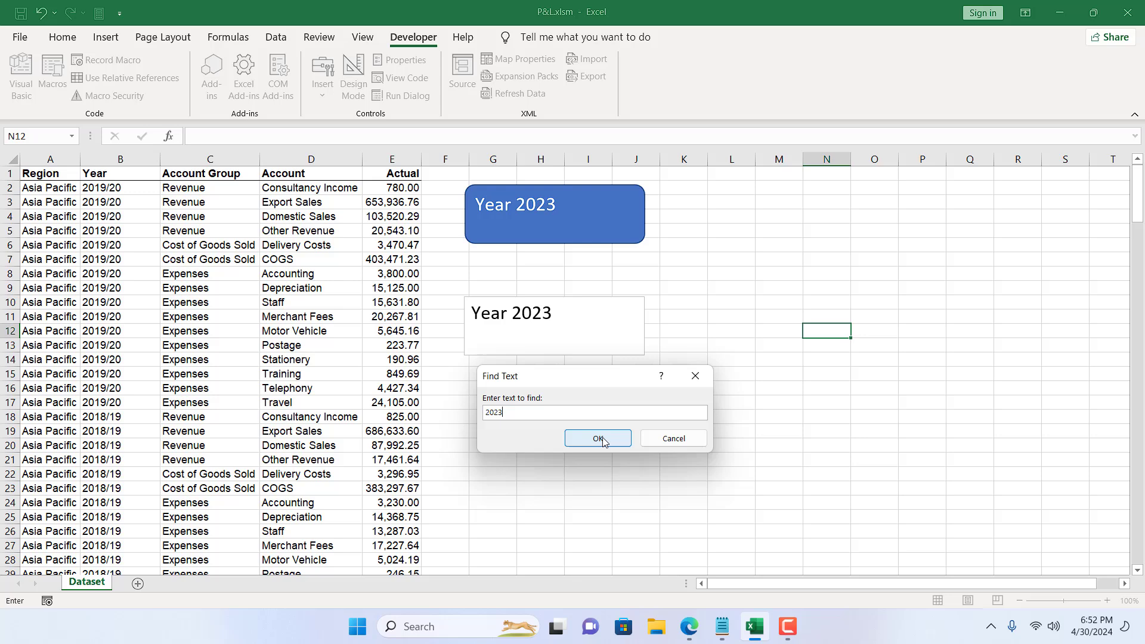
pyautogui.click(598, 438)
pyautogui.write('2')
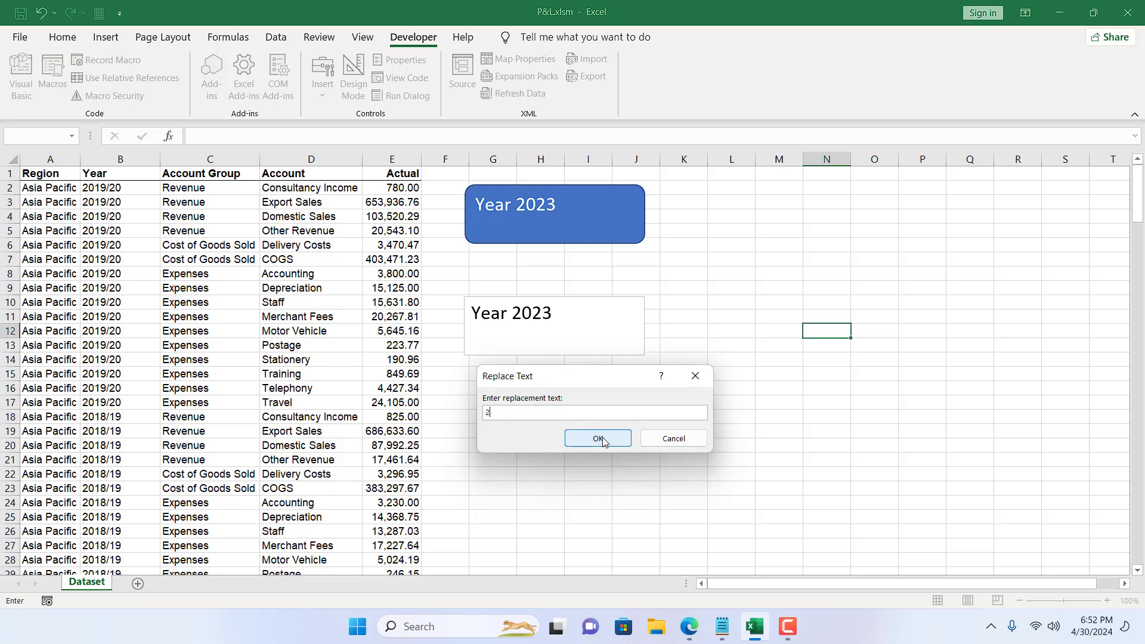
pyautogui.write('0')
pyautogui.write('22')
pyautogui.write('4')
pyautogui.click(600, 441)
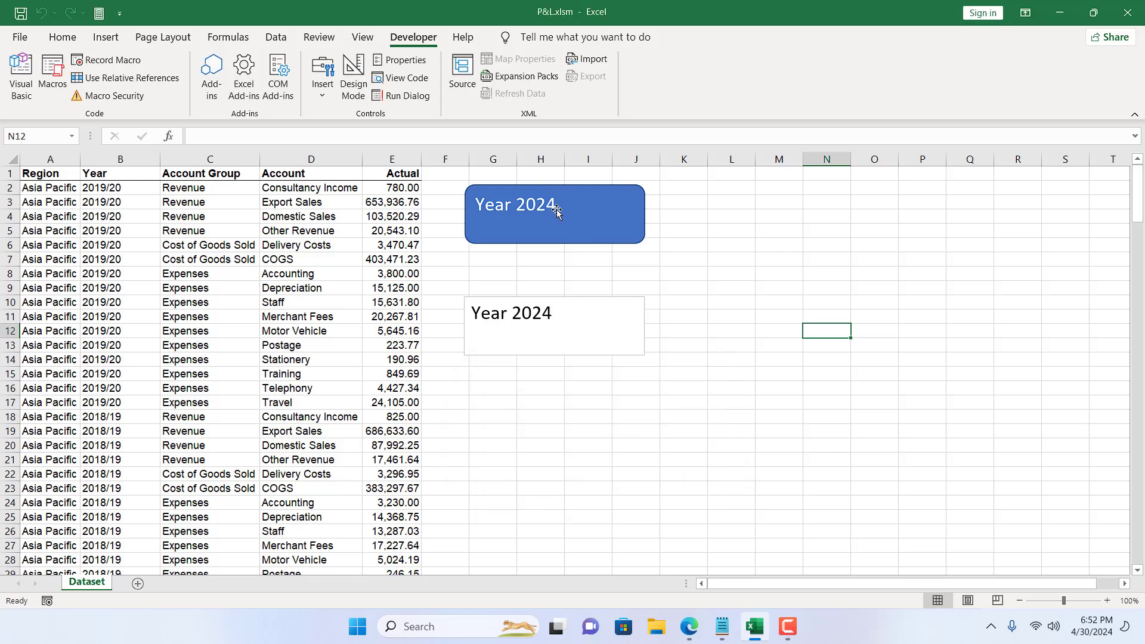